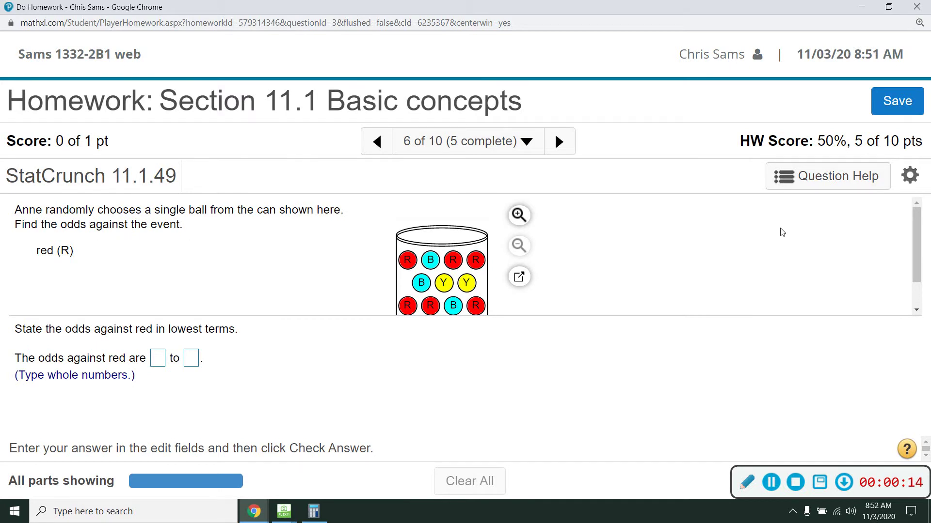
# - Restore the homework window beside the camera view showing the handwritten red-ball odds work (6:5, 5:6)
pyautogui.scroll(-1, 924, 255)
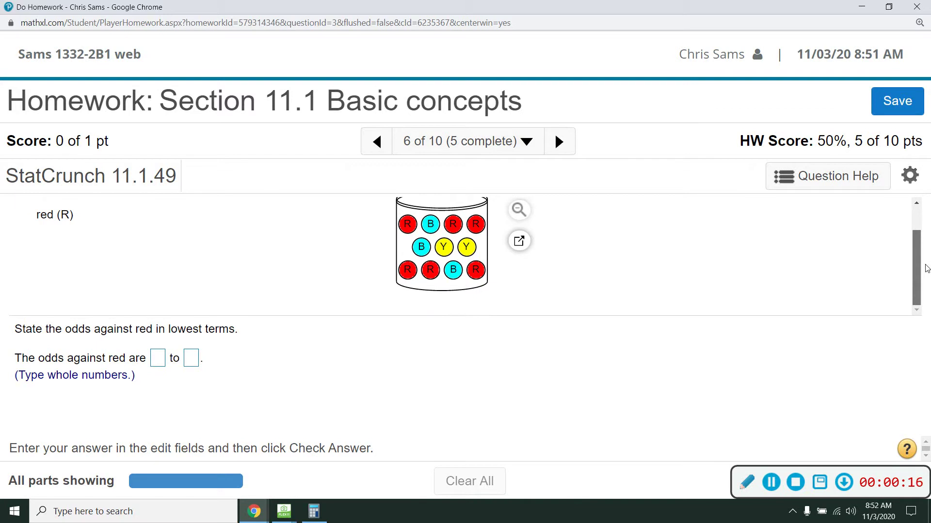
pyautogui.scroll(1, 924, 255)
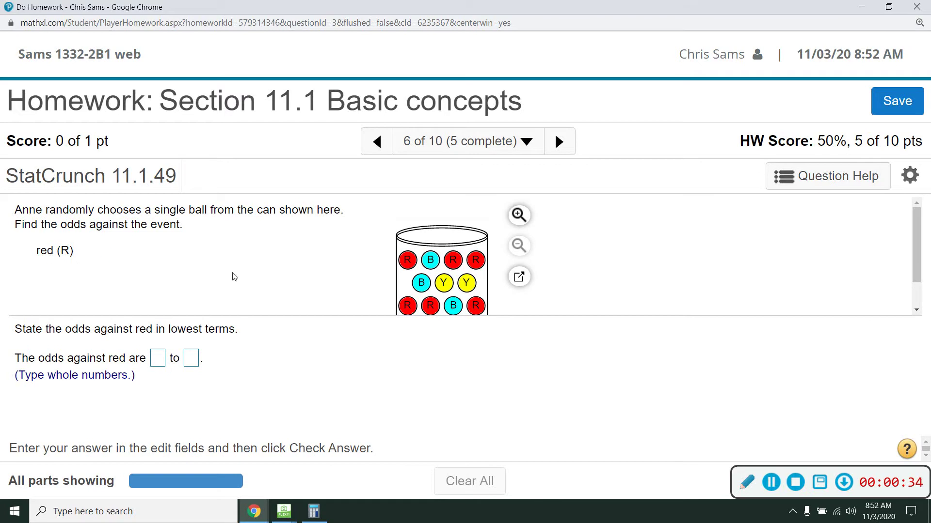
pyautogui.click(889, 7)
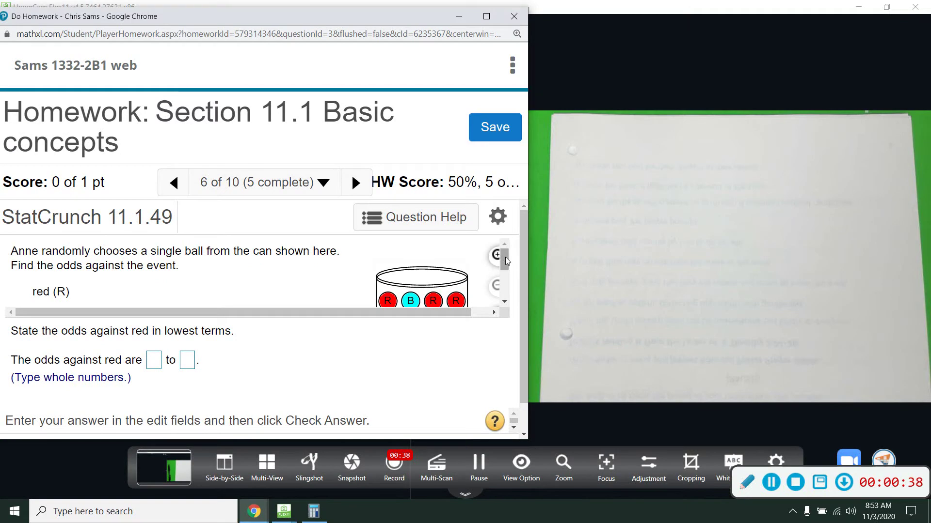
pyautogui.moveTo(504, 257)
pyautogui.mouseDown()
pyautogui.moveTo(504, 281)
pyautogui.moveTo(505, 265)
pyautogui.mouseUp()
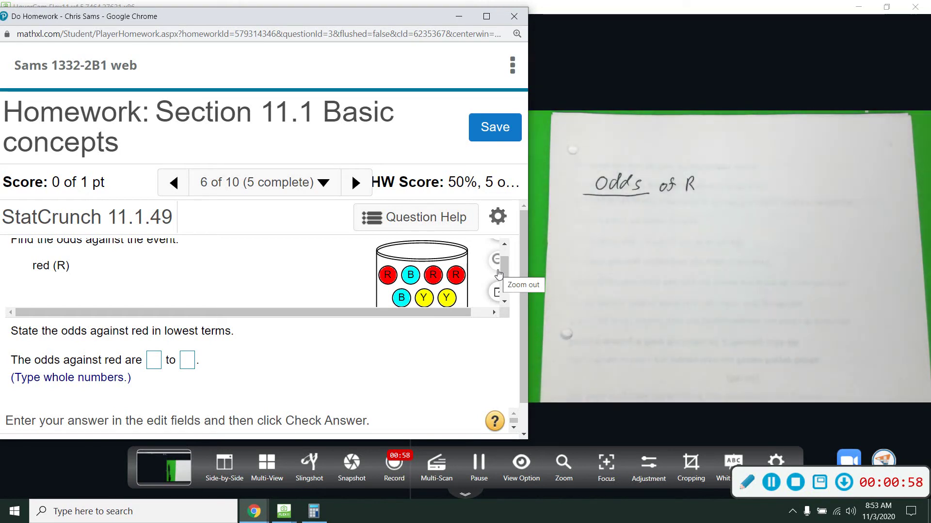
pyautogui.moveTo(506, 265)
pyautogui.mouseDown()
pyautogui.moveTo(508, 276)
pyautogui.moveTo(505, 264)
pyautogui.mouseUp()
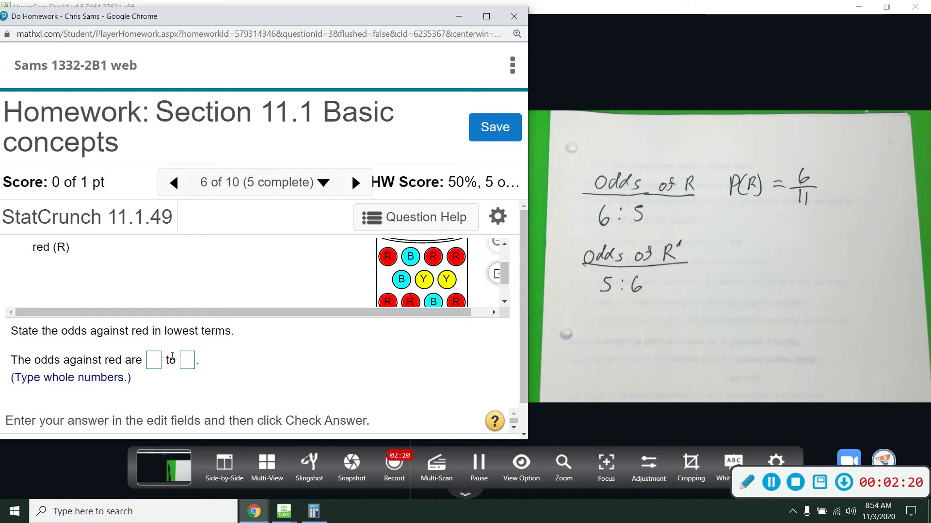
# - Enter 5 to 6 as the odds against red, check it, and advance to question 7
pyautogui.click(155, 362)
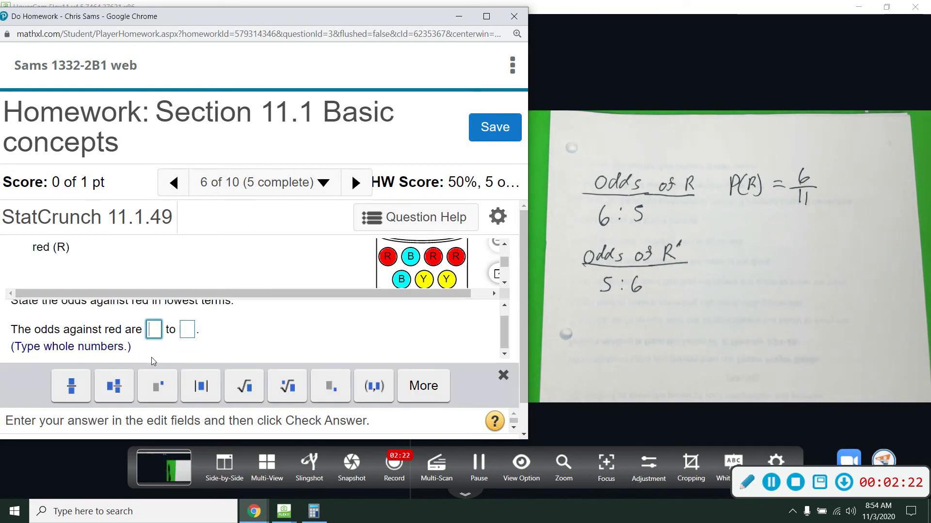
pyautogui.write('5')
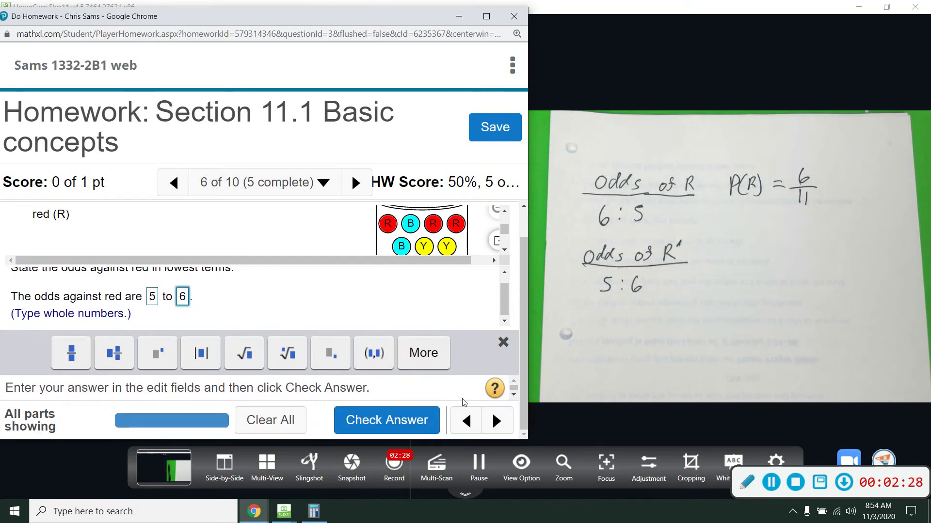
pyautogui.click(407, 421)
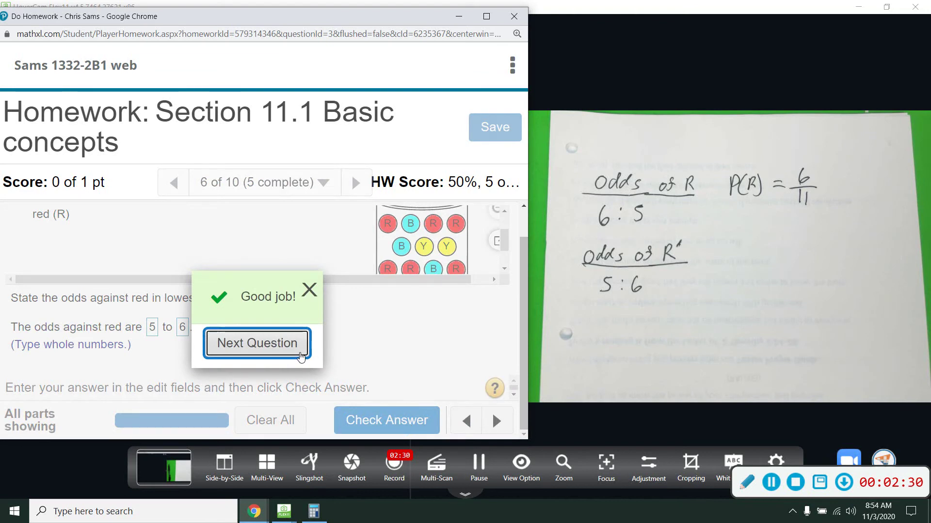
pyautogui.click(296, 350)
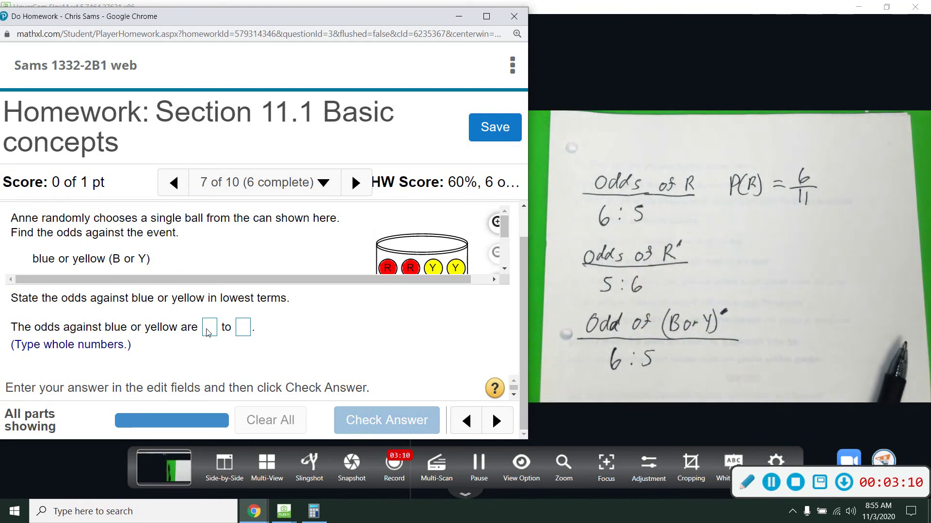
# - Submit 6 to 5 as question 7's odds against blue or yellow and dismiss the incorrect message
pyautogui.click(208, 330)
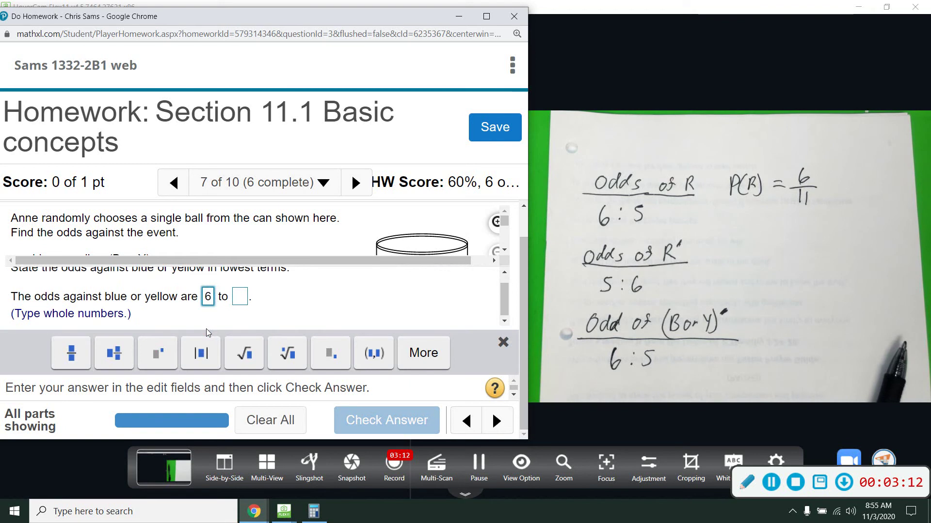
pyautogui.write('5')
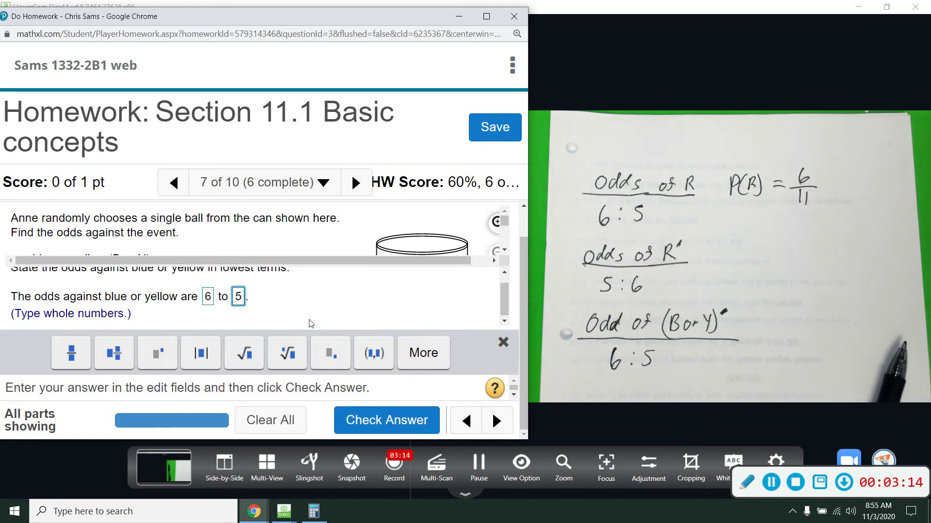
pyautogui.click(361, 433)
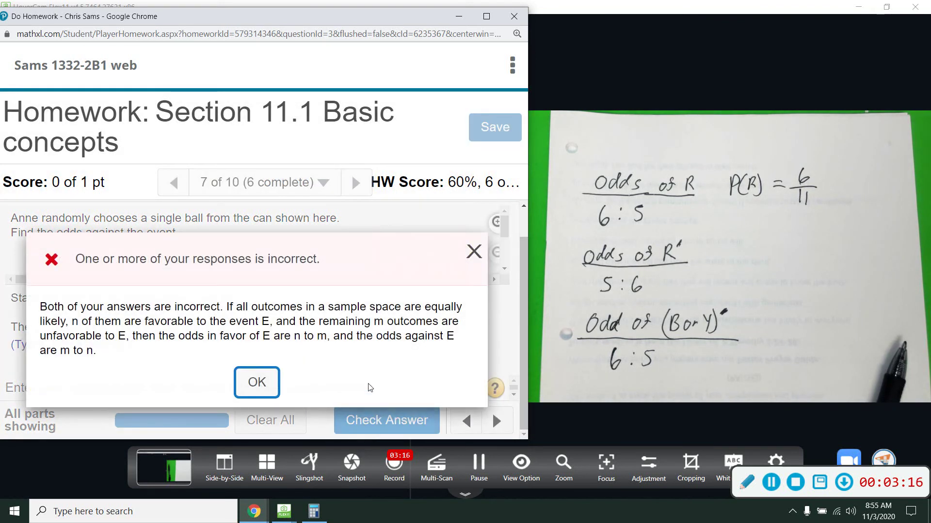
pyautogui.click(261, 385)
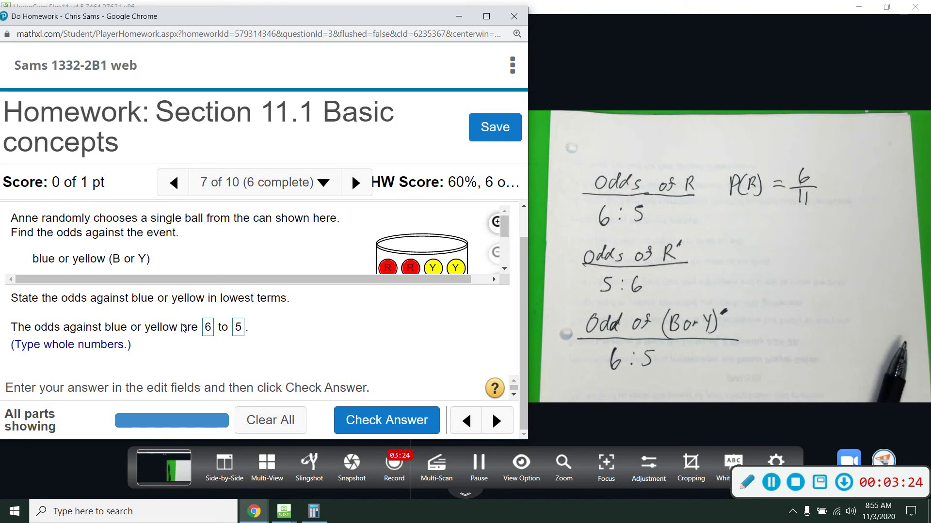
# - Change question 7's first odds number from 6 to 3 and maximize the homework window
pyautogui.scroll(1, 528, 280)
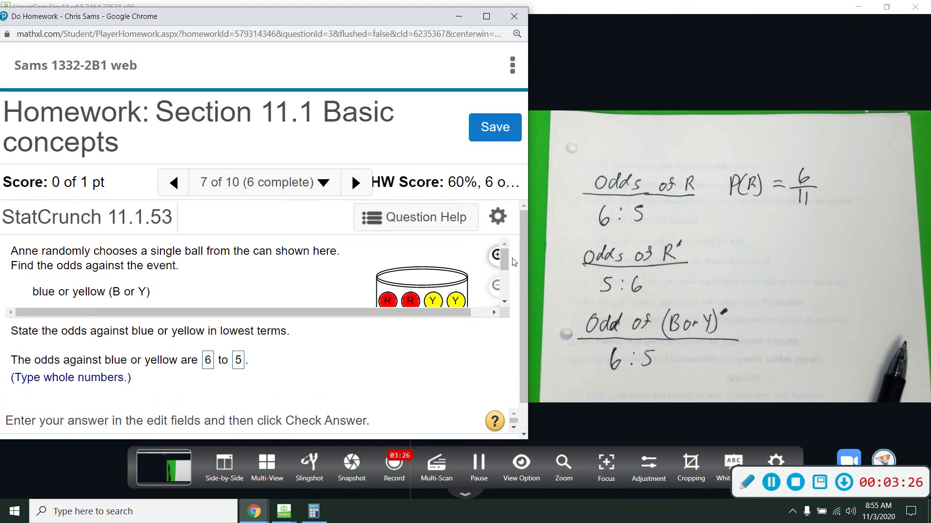
pyautogui.moveTo(502, 257); pyautogui.dragTo(507, 278)
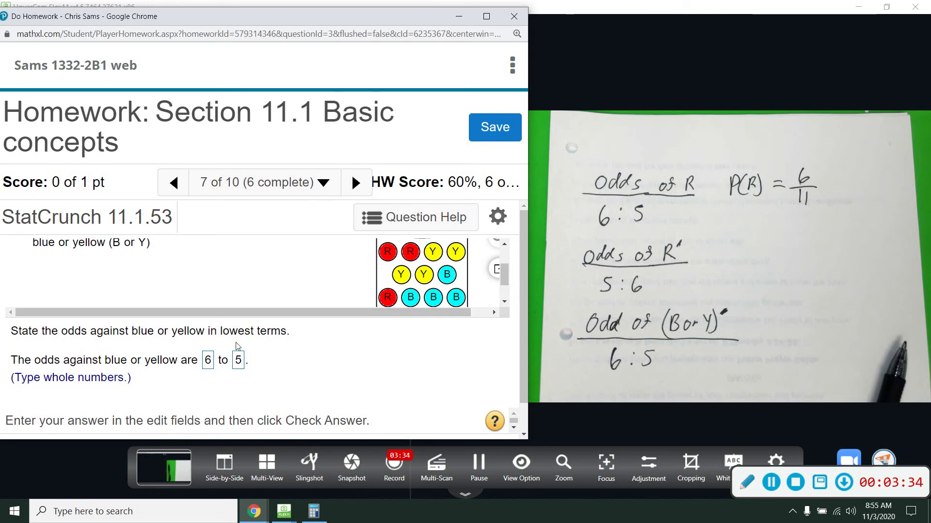
pyautogui.click(214, 363)
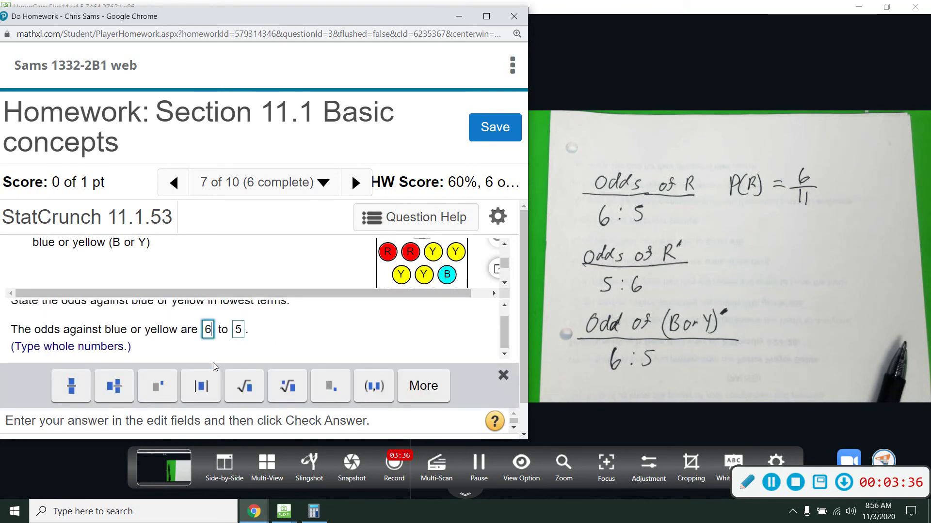
pyautogui.press('BackSpace')
pyautogui.write('3')
pyautogui.scroll(2, 493, 274)
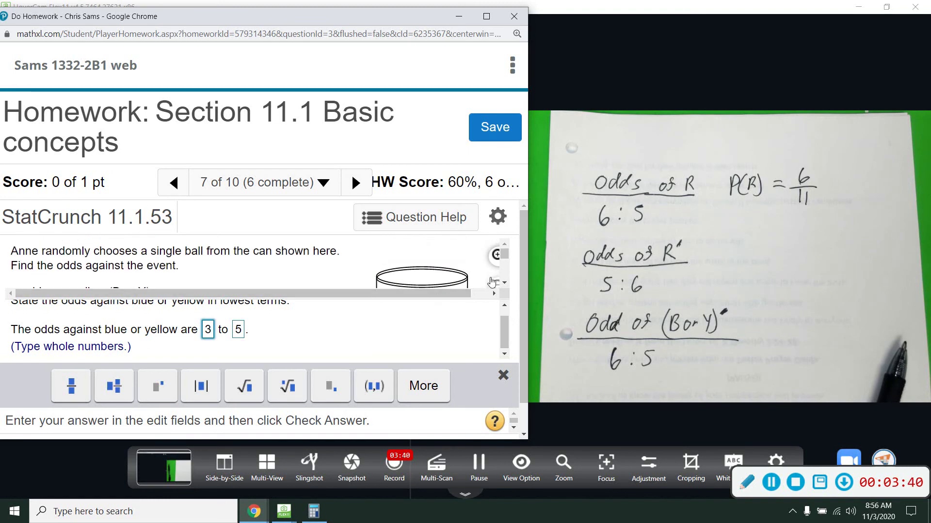
pyautogui.click(486, 16)
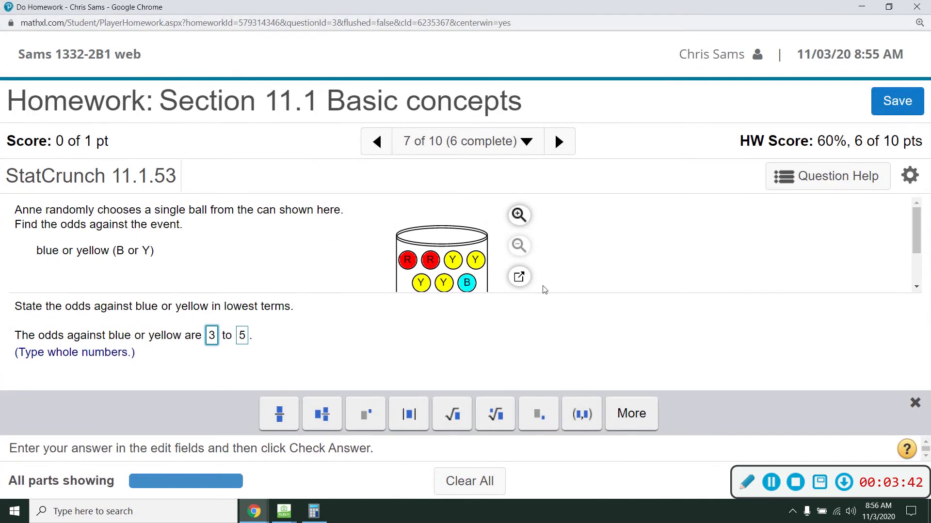
# - Replace the second odds number 5 with 8 so question 7 reads 3 to 8
pyautogui.moveTo(918, 229); pyautogui.dragTo(918, 241)
pyautogui.scroll(-1, 917, 241)
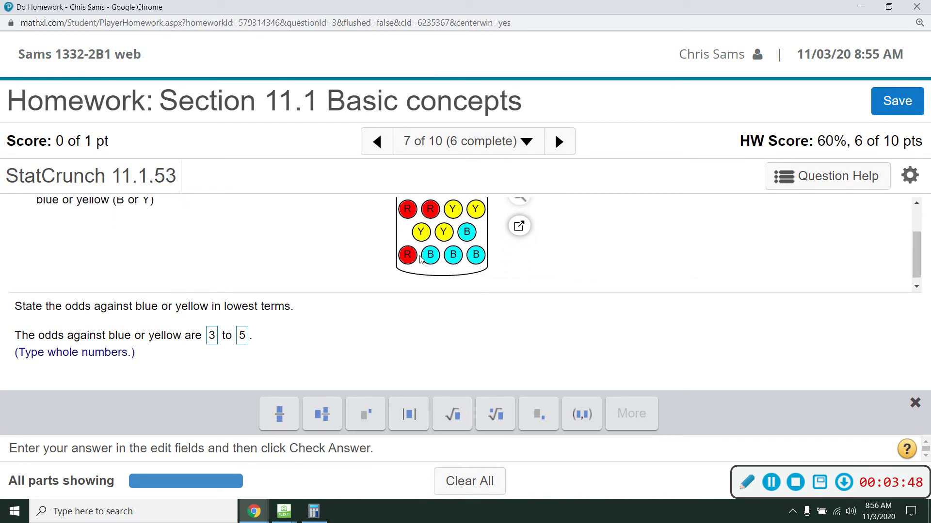
pyautogui.click(251, 337)
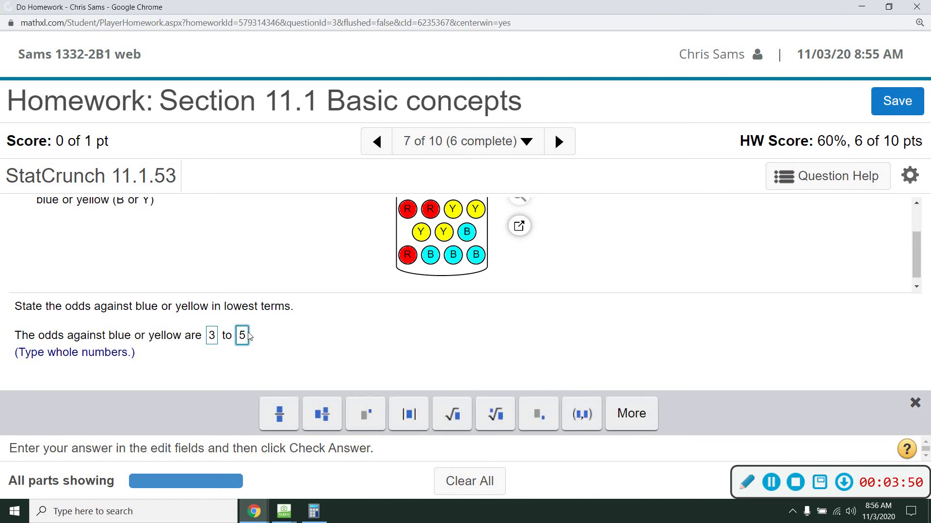
pyautogui.press('BackSpace')
pyautogui.write('8')
# - Check question 7's 3 to 8 answer and advance to question 8
pyautogui.click(888, 7)
pyautogui.scroll(-1, 494, 327)
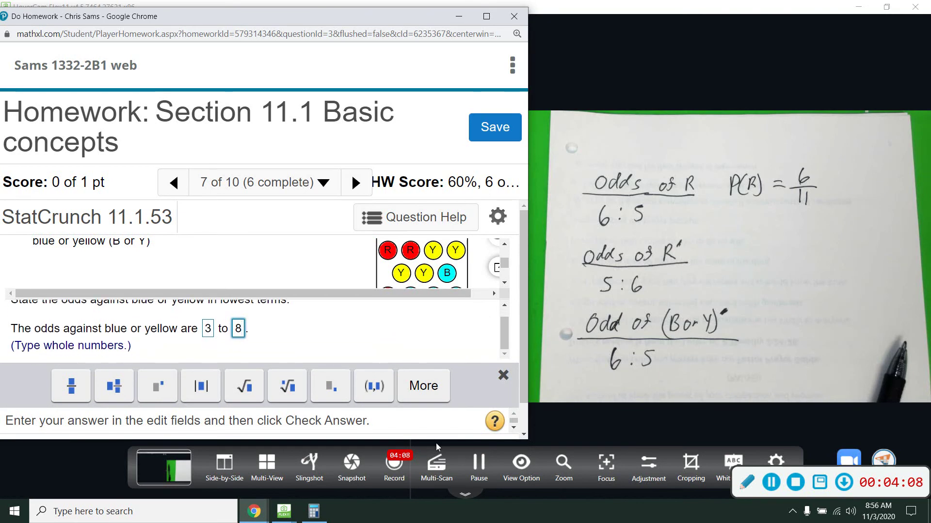
pyautogui.scroll(-1, 525, 324)
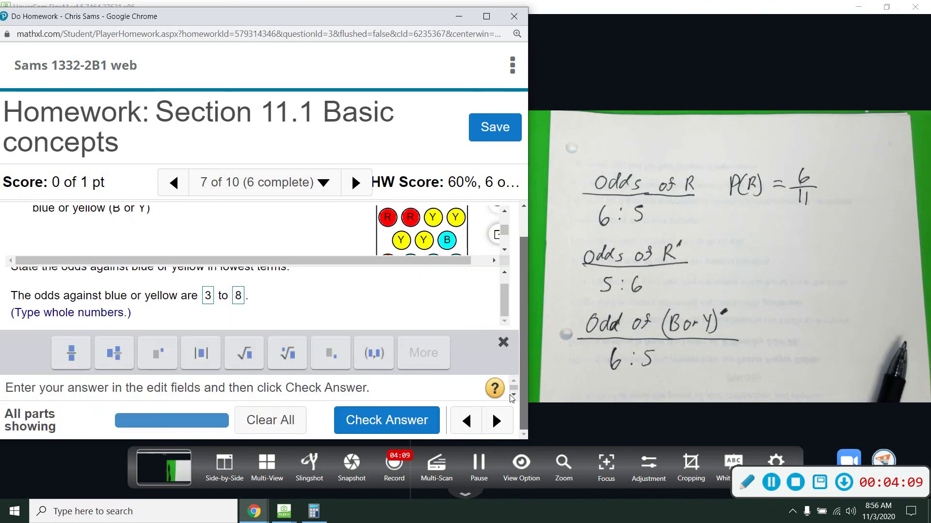
pyautogui.click(402, 424)
pyautogui.click(291, 341)
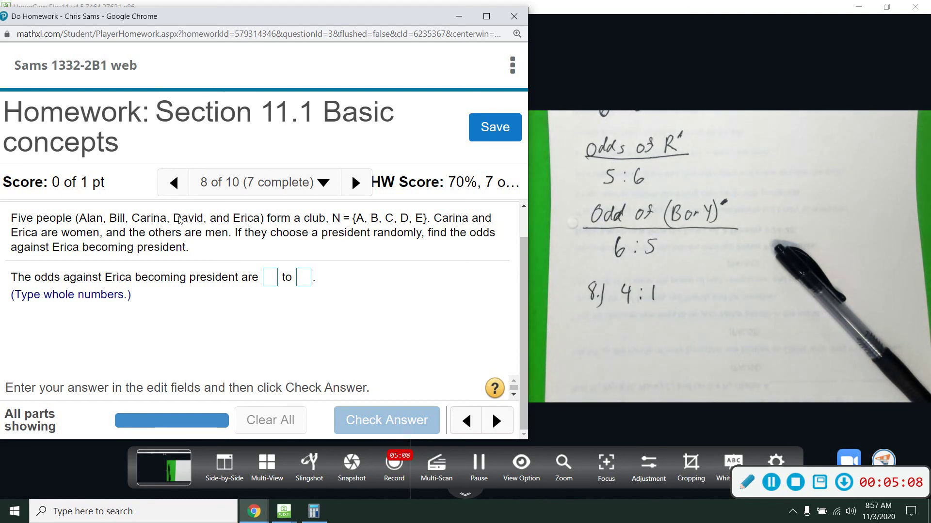
# - Enter 4 as the first number of question 8's odds
pyautogui.click(269, 278)
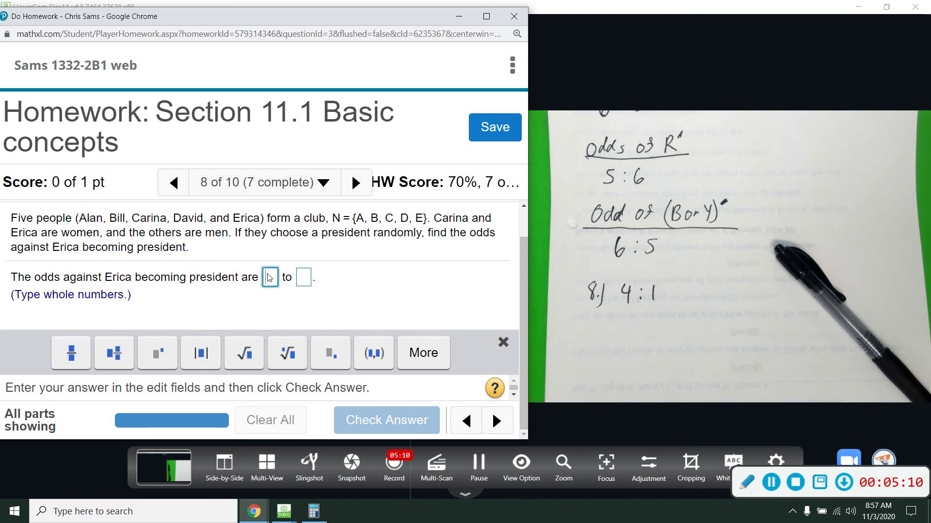
pyautogui.write('4')
pyautogui.click(305, 283)
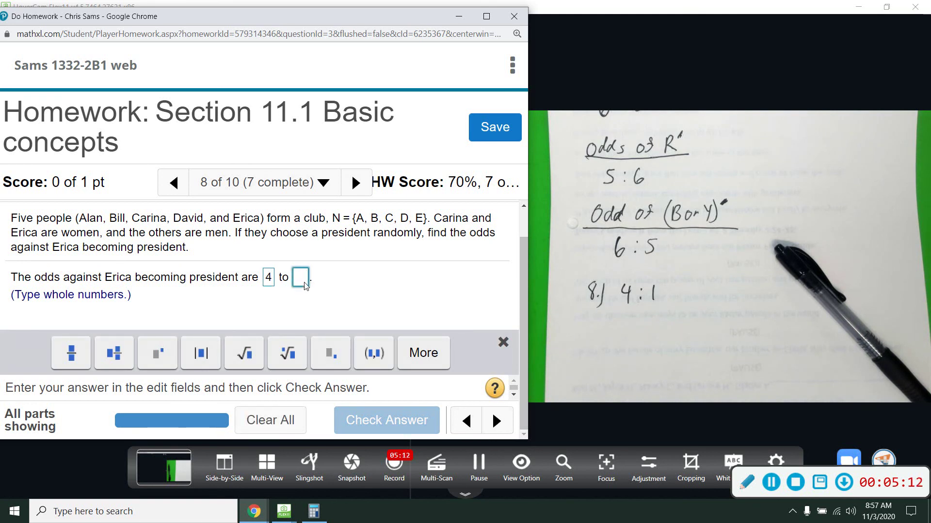